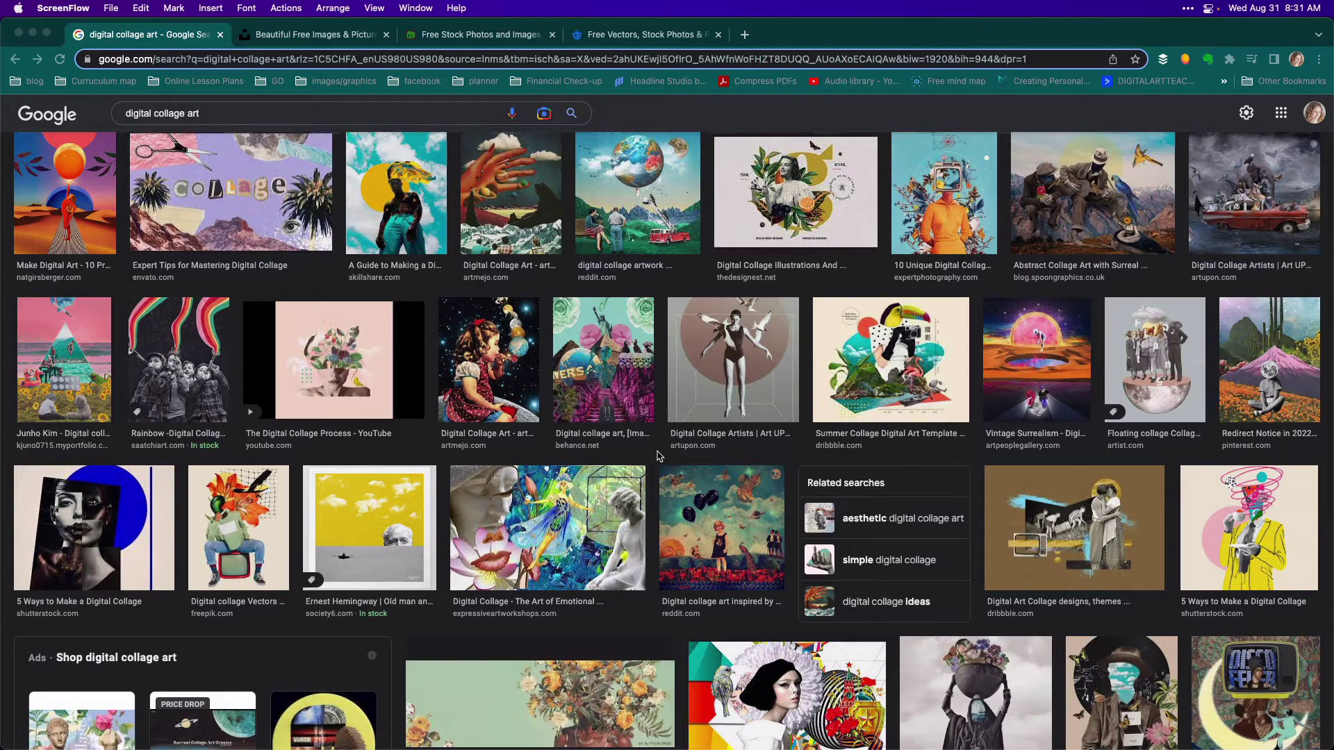
# In Stickies, list Mom, Christian, Planner, Tired, Easy going, Married, Musicals, Music and Artist on separate lines.
pyautogui.press('super+Tab')
pyautogui.press('super+Tab')
pyautogui.press('super+Tab')
pyautogui.write('Mom')
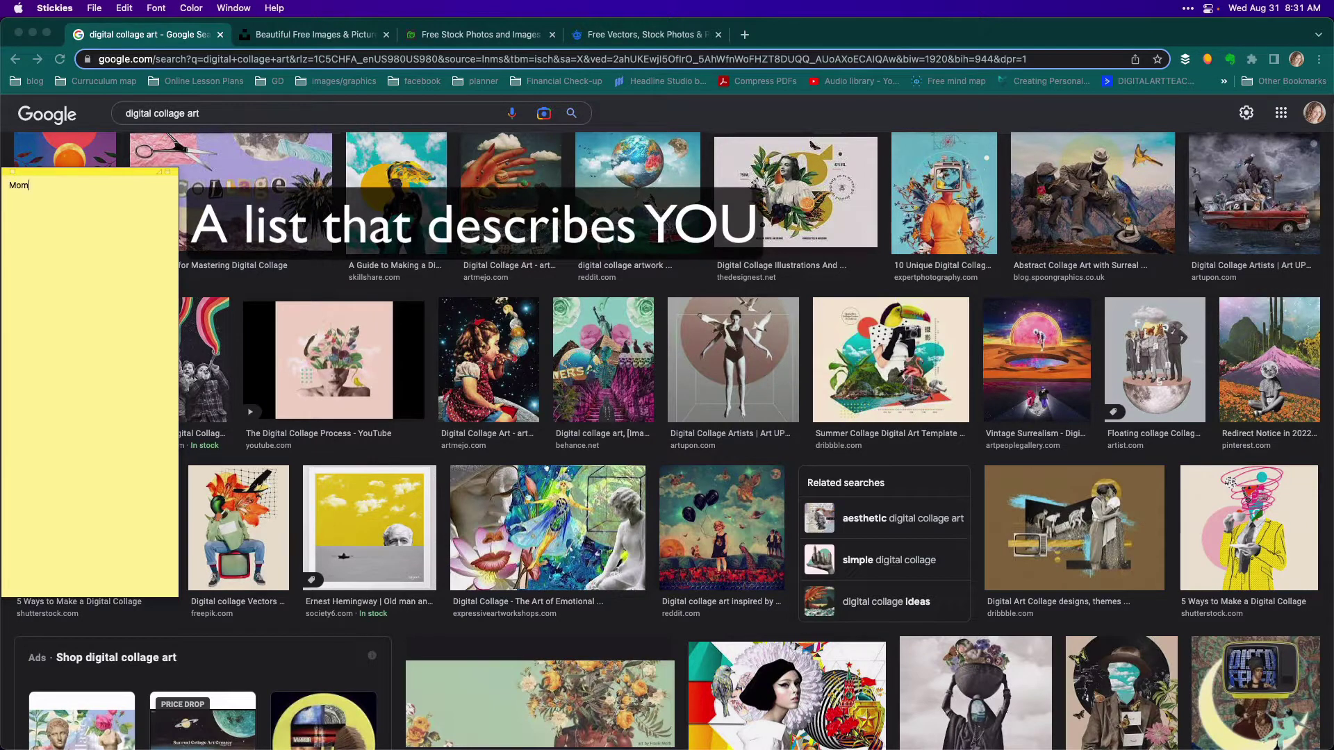
pyautogui.press('Return')
pyautogui.write('Christian')
pyautogui.press('Return')
pyautogui.write('Planner')
pyautogui.press('Return')
pyautogui.write('Tired')
pyautogui.press('Return')
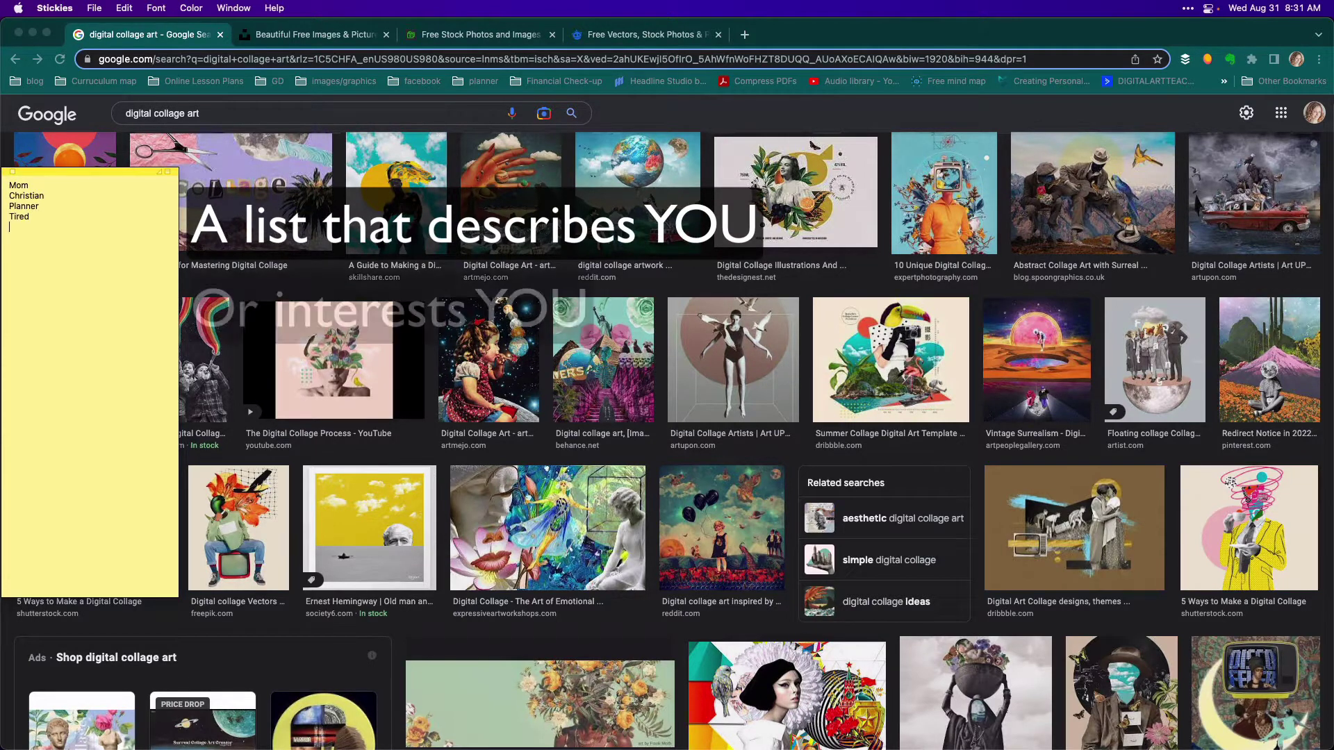
pyautogui.write('Easy going')
pyautogui.press('Return')
pyautogui.write('Married')
pyautogui.press('Return')
pyautogui.write('Musicals')
pyautogui.press('Return')
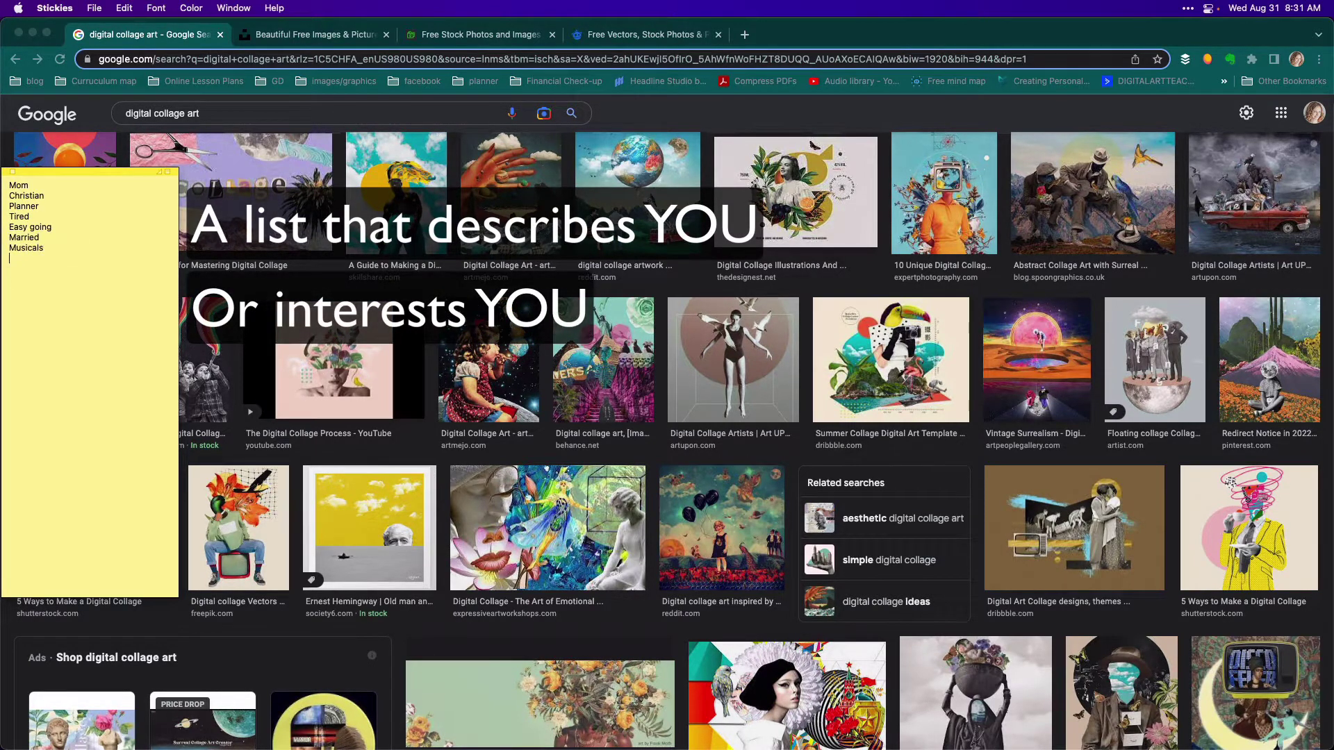
pyautogui.write('Music')
pyautogui.press('Return')
pyautogui.write('Artist')
pyautogui.press('Return')
# Add sticky notes, Friendly, eclectic, Fantasy, Harry potter, Reading, Traveler, Family road trips, Journaling, Sunset and Beach.
pyautogui.write('s')
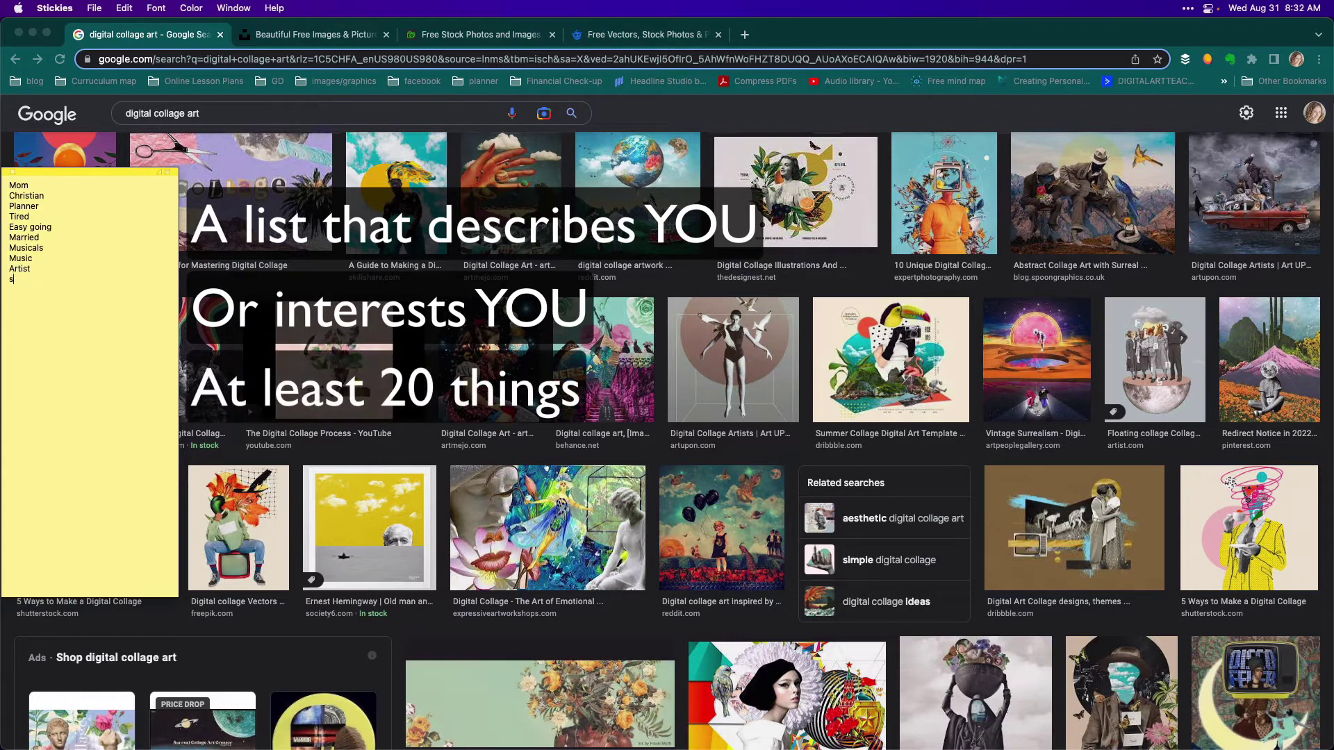
pyautogui.write('ticky notes')
pyautogui.press('Return')
pyautogui.write('Friendly')
pyautogui.press('Return')
pyautogui.write('eclectic')
pyautogui.press('Return')
pyautogui.write('Fantasy')
pyautogui.press('Return')
pyautogui.write('Harry p')
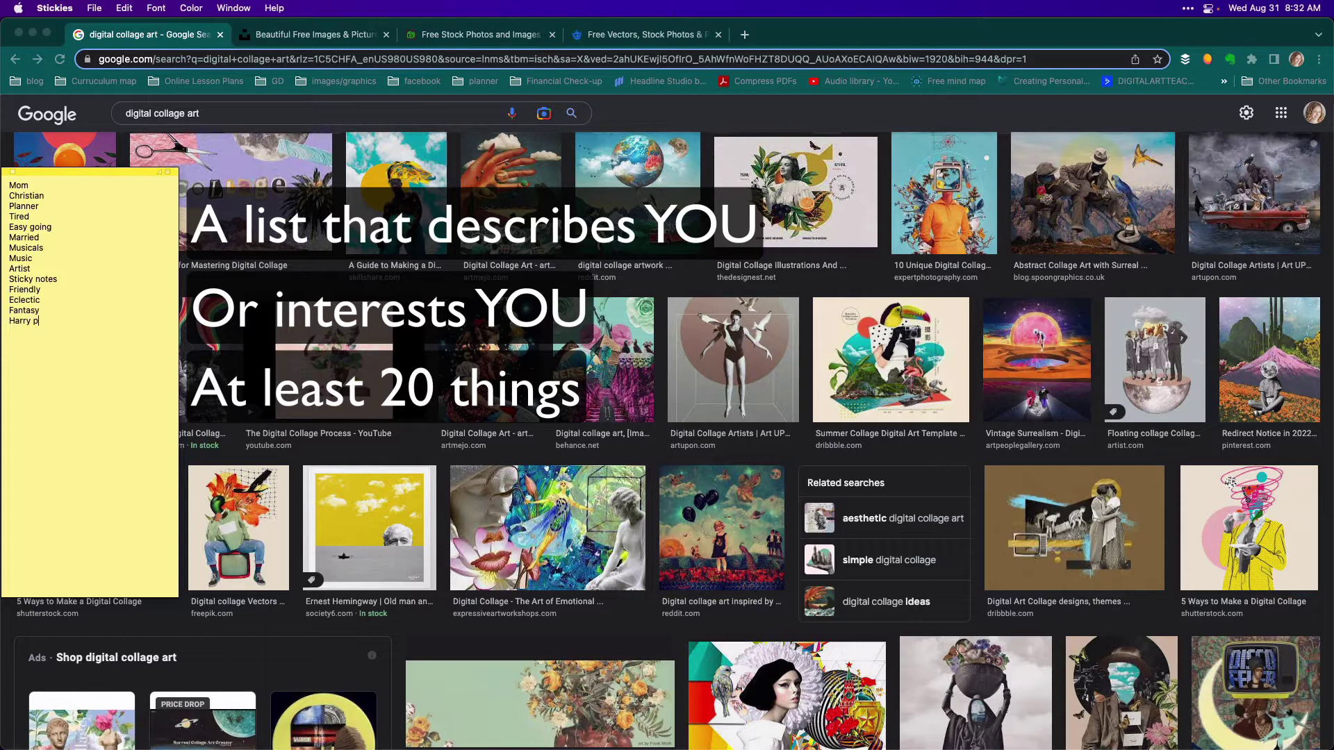
pyautogui.write('otterReading')
pyautogui.press('Return')
pyautogui.write('Traveler')
pyautogui.press('Return')
pyautogui.write('Family road trips ')
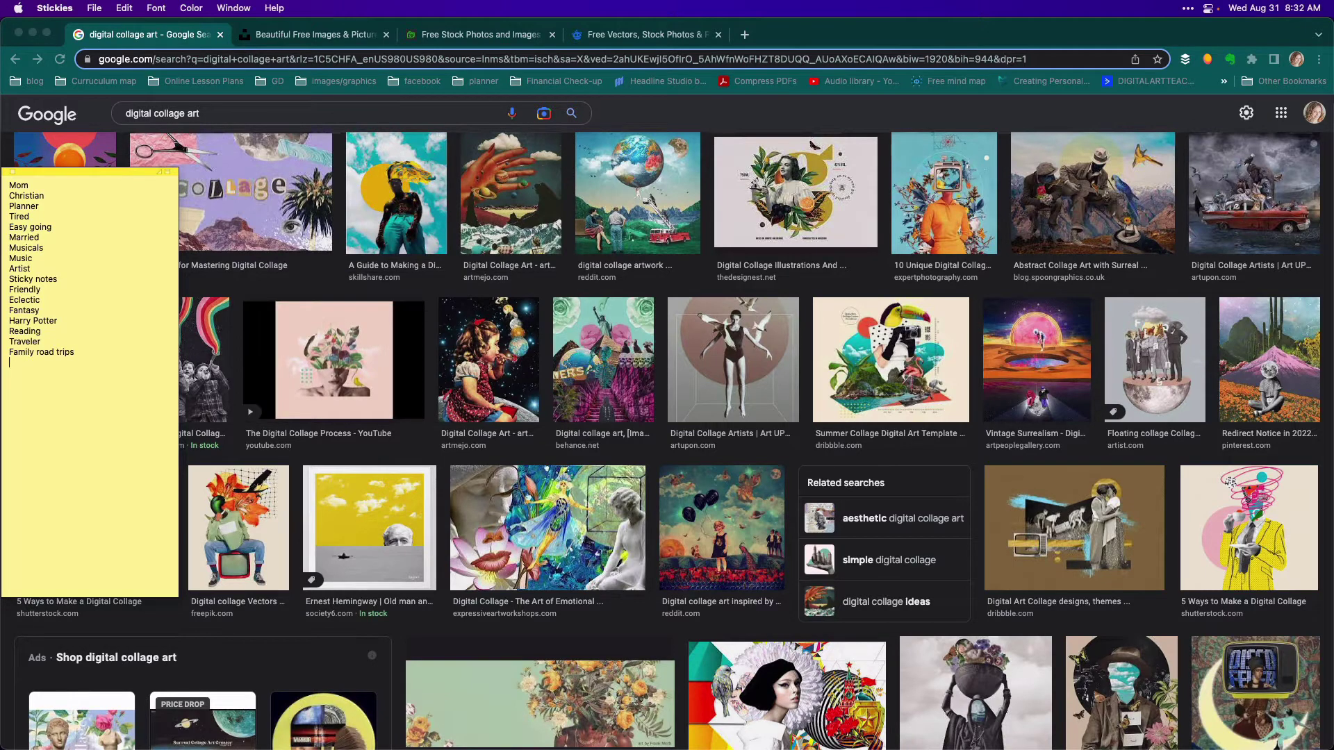
pyautogui.write('Journaling')
pyautogui.press('Return')
pyautogui.write('Sunset')
pyautogui.press('Return')
pyautogui.write('Beach')
pyautogui.press('Return')
pyautogui.press('super+Tab')
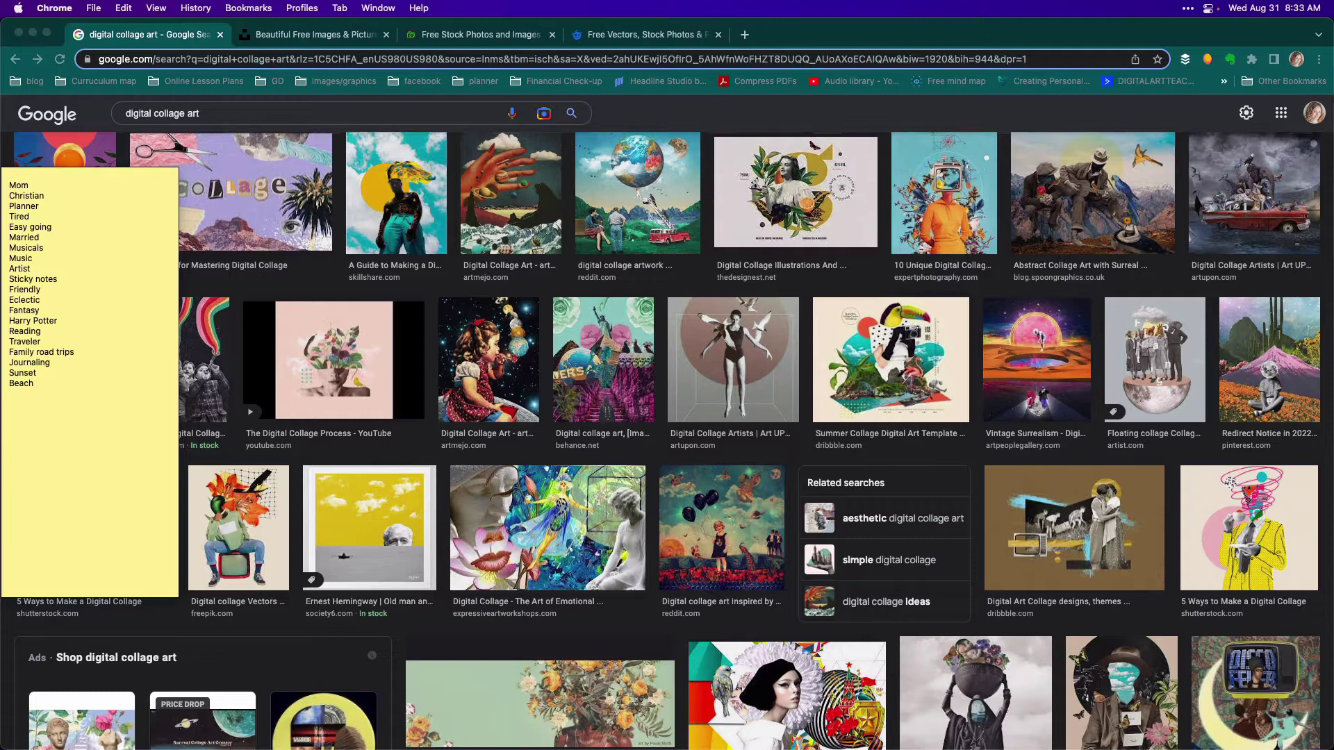
# Copy profile picture.jpg, IMG_1232 copy.jpg and about.jpg from 'images of me' into Images_DC.
pyautogui.press('super+Tab')
pyautogui.press('super+Tab')
pyautogui.press('super+Tab')
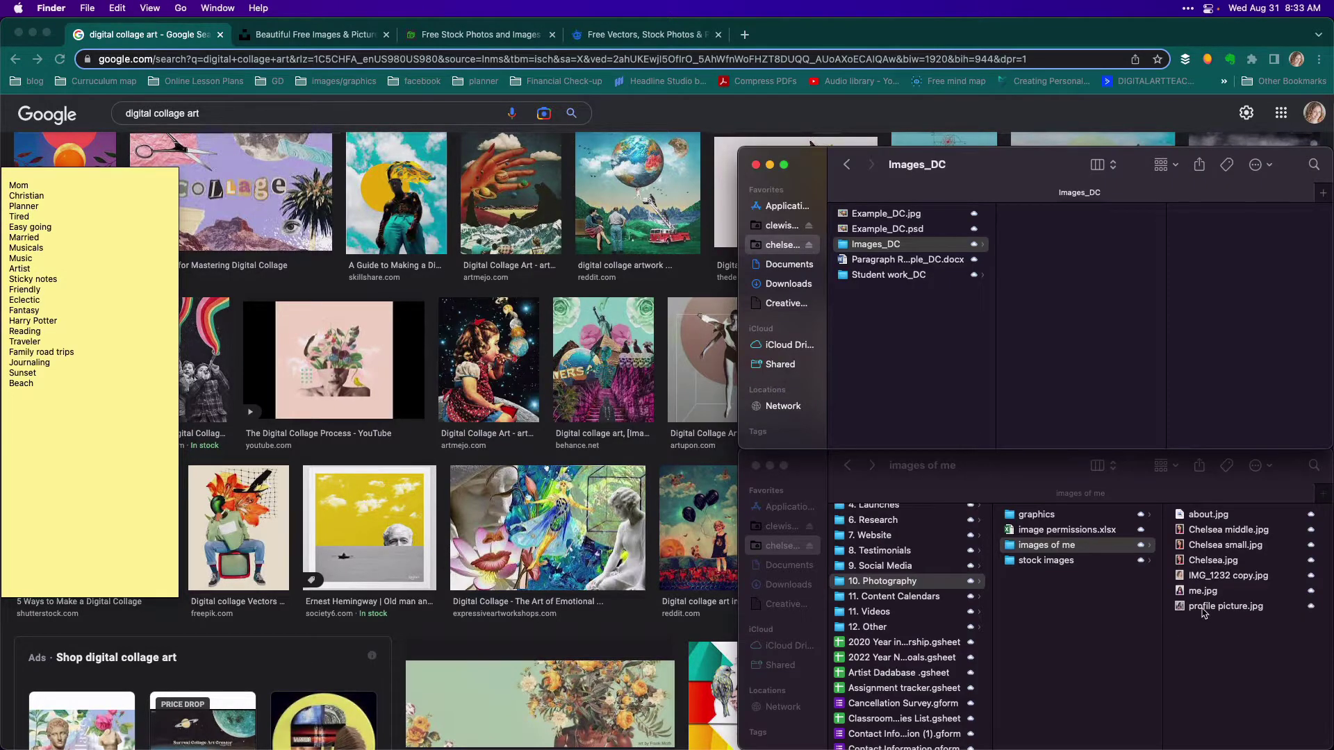
pyautogui.click(1204, 612)
pyautogui.moveTo(1056, 606); pyautogui.dragTo(1077, 292)
pyautogui.moveTo(1053, 576); pyautogui.dragTo(1065, 359)
pyautogui.moveTo(1044, 514); pyautogui.dragTo(1053, 324)
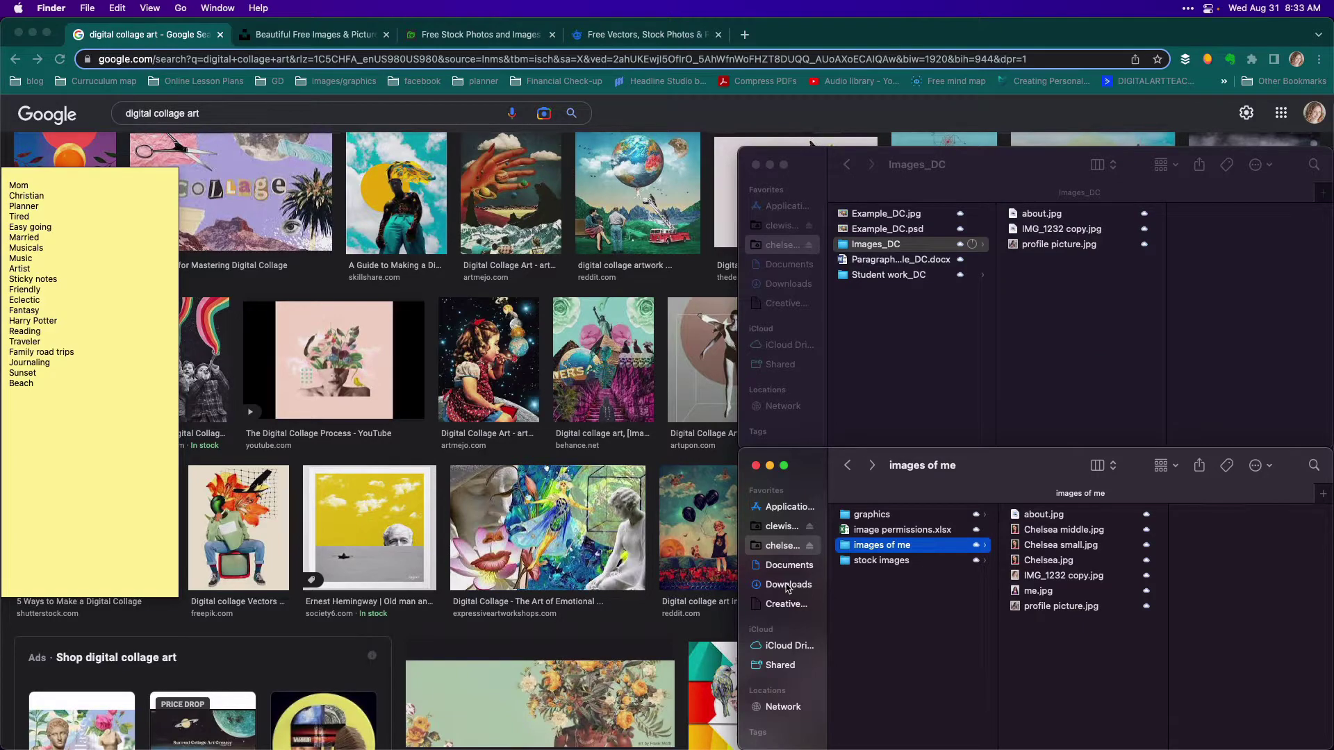
# Copy MVIMG_20200404_101203.jpg and other personal photos from Downloads into Images_DC.
pyautogui.click(788, 584)
pyautogui.click(939, 533)
pyautogui.click(908, 591)
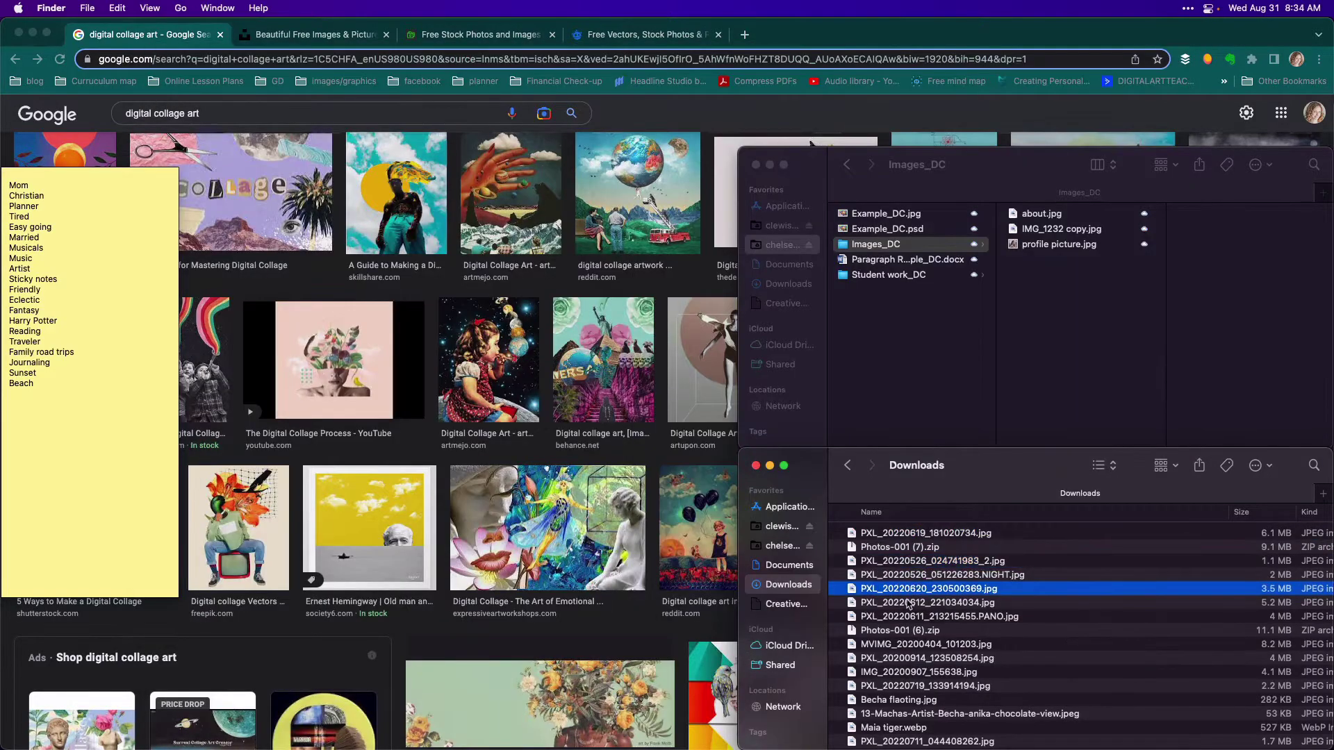
pyautogui.press('Down')
pyautogui.press('Down')
pyautogui.press('Down')
pyautogui.press('Down')
pyautogui.press('space')
pyautogui.press('space')
pyautogui.moveTo(903, 644); pyautogui.dragTo(1073, 306)
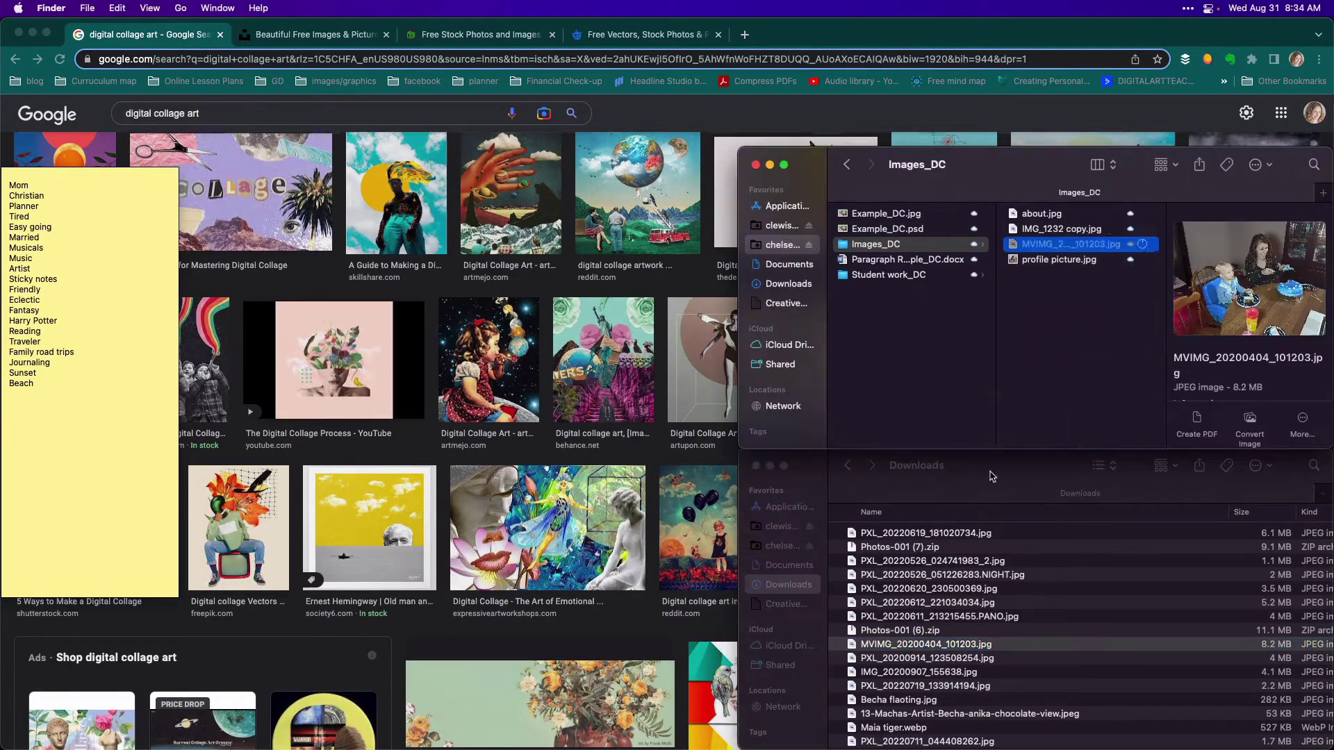
pyautogui.click(961, 597)
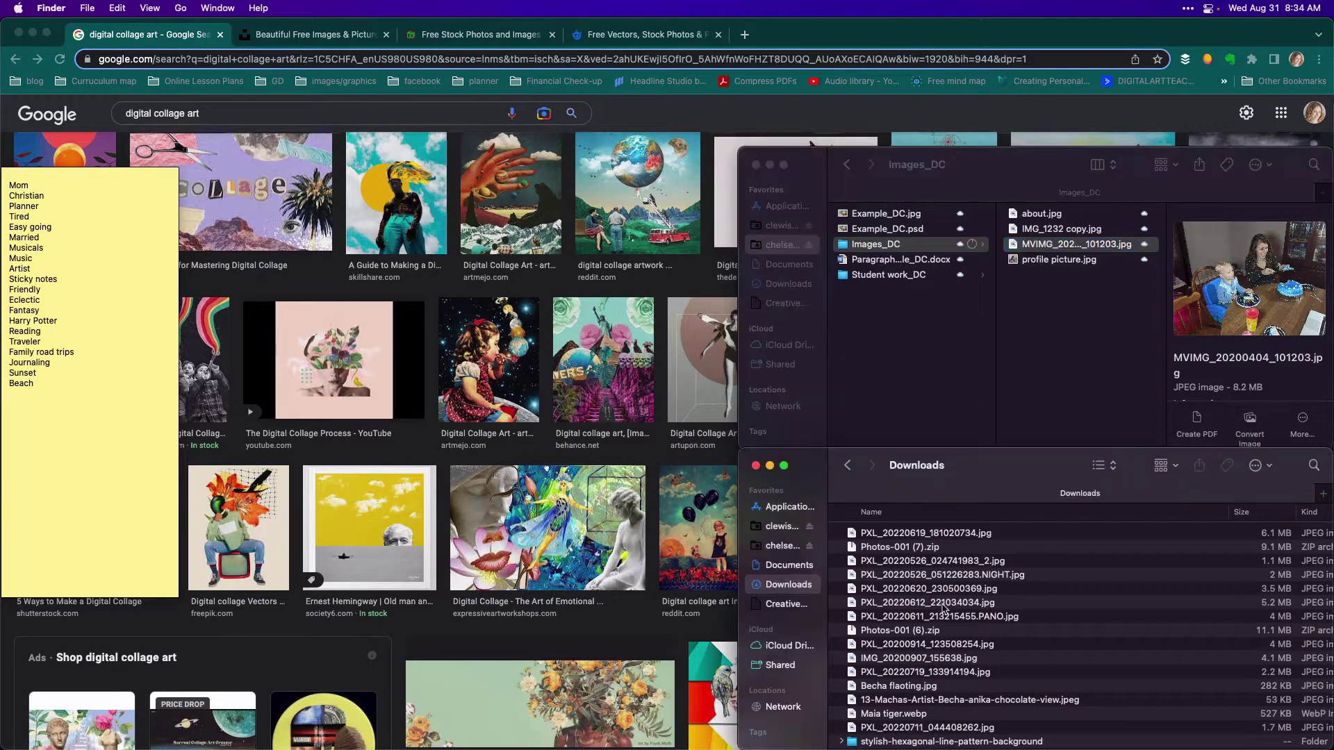
pyautogui.moveTo(931, 615); pyautogui.dragTo(1076, 333)
pyautogui.click(931, 644)
pyautogui.click(943, 660)
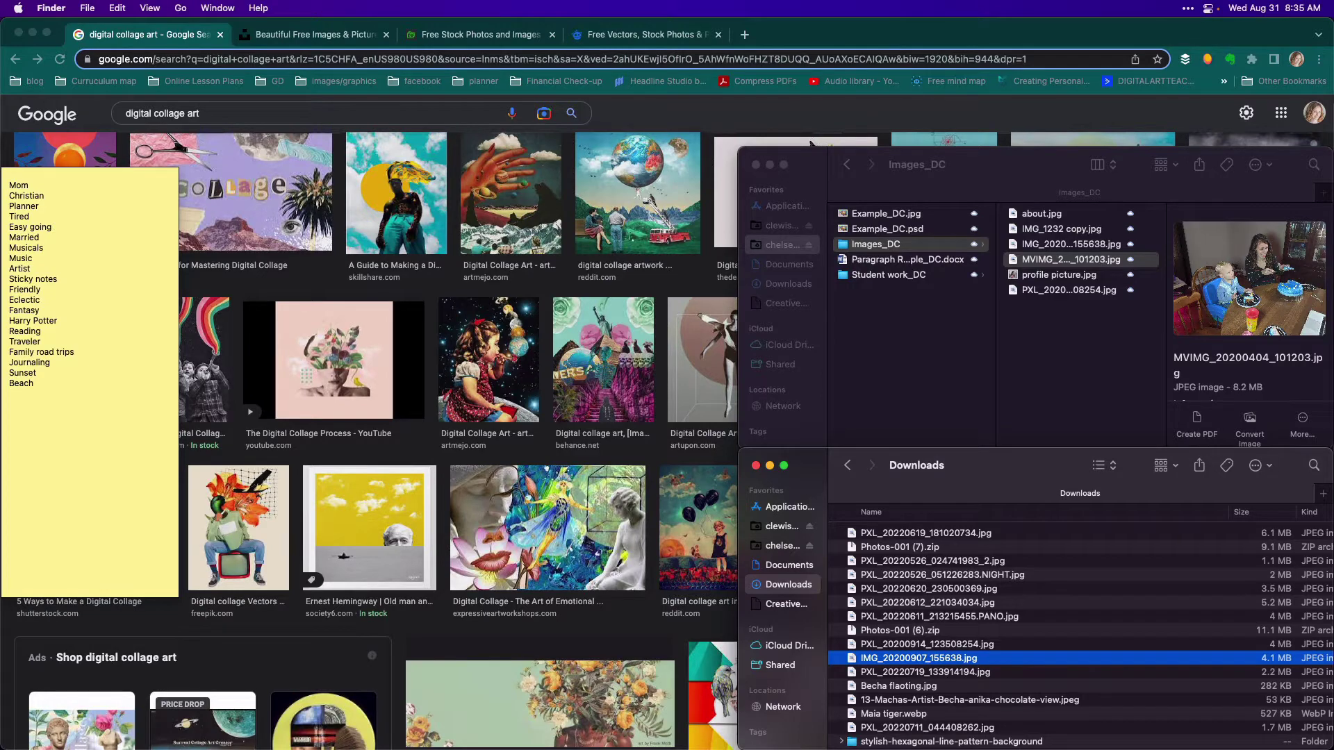
pyautogui.click(343, 22)
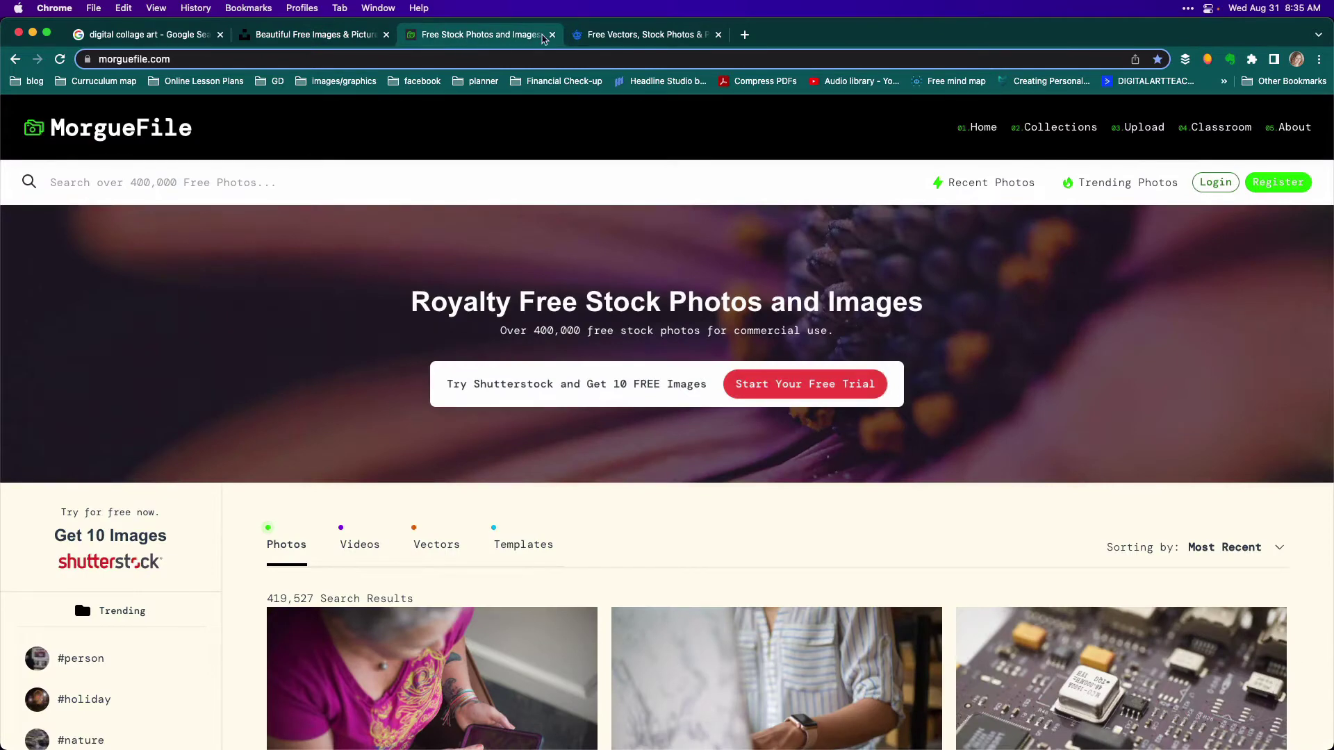
pyautogui.click(594, 38)
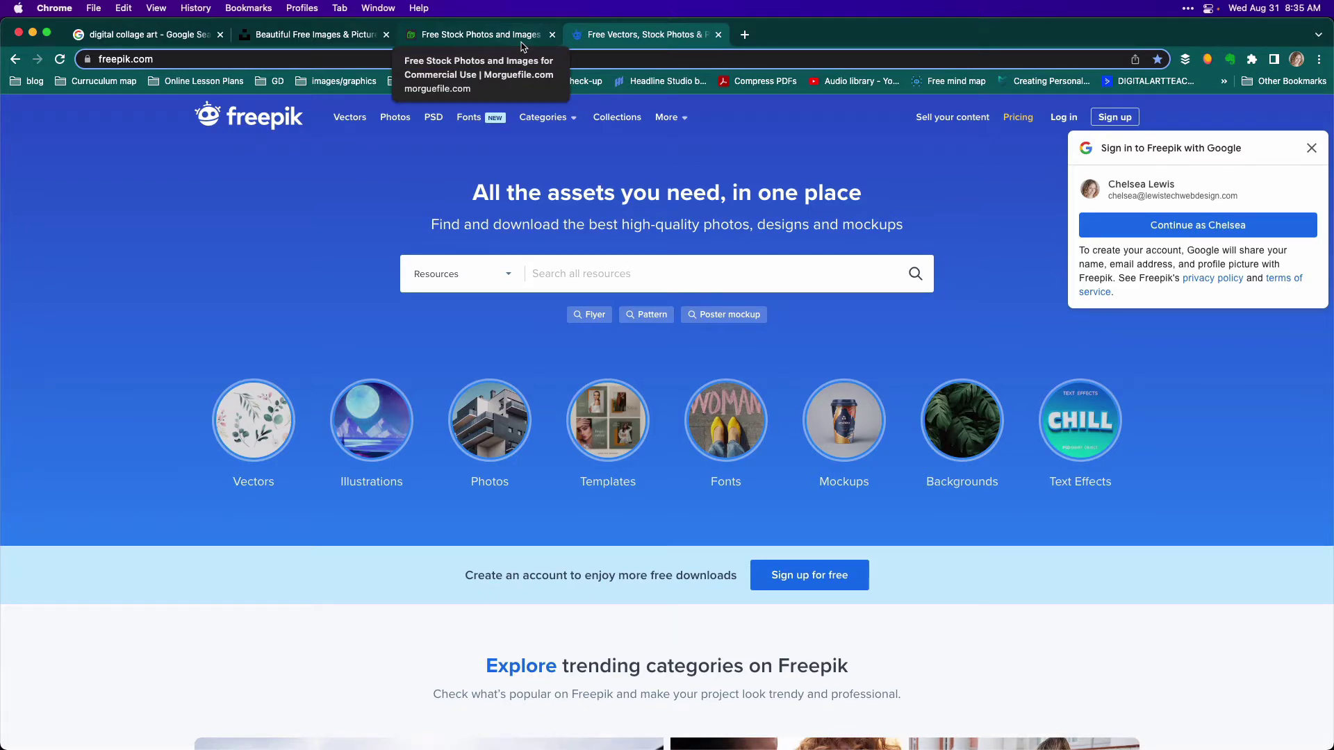
pyautogui.click(196, 39)
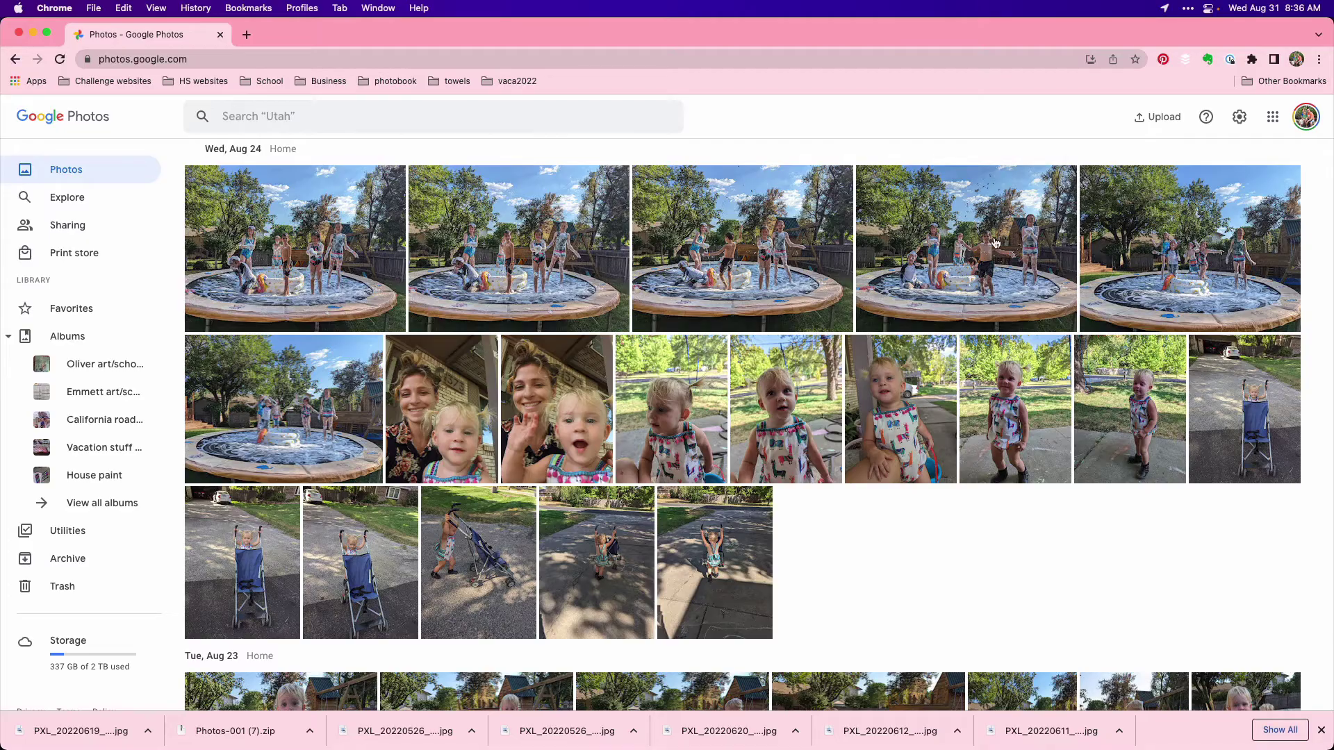
# Search Google Photos for Utah and download the Utah desert photo.
pyautogui.click(626, 113)
pyautogui.click(634, 194)
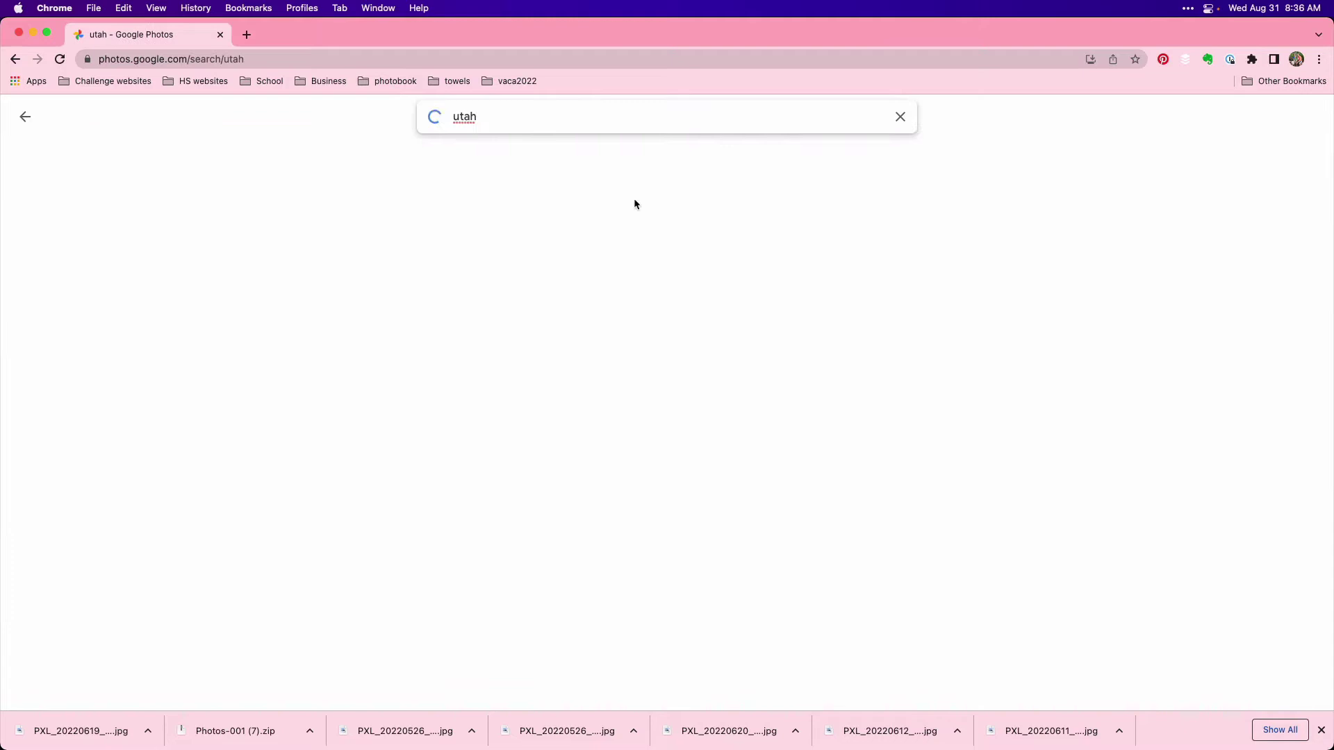
pyautogui.click(634, 208)
pyautogui.click(1318, 116)
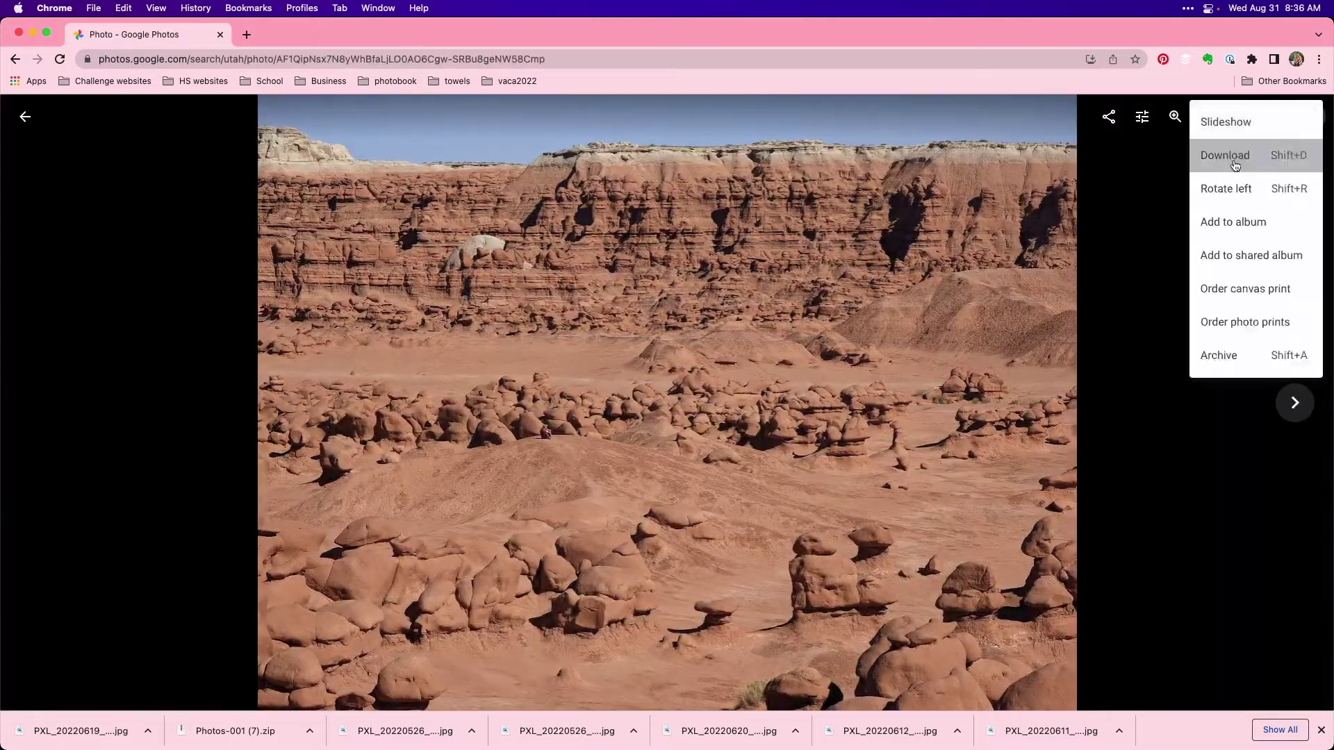
pyautogui.click(1235, 165)
pyautogui.press('Escape')
# Search for Yosemite and download a Yosemite photo.
pyautogui.click(479, 116)
pyautogui.write('Yosemite National Park')
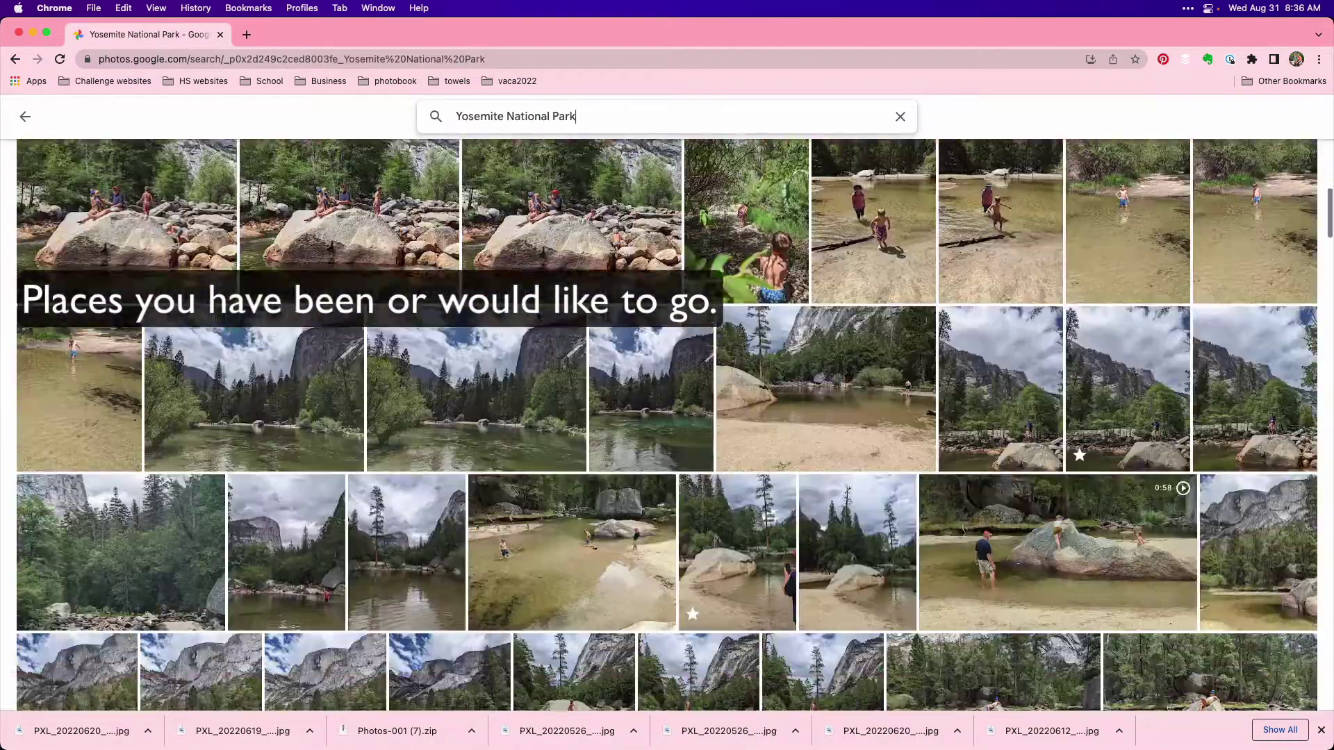
pyautogui.click(744, 306)
pyautogui.press('Right')
pyautogui.click(1308, 116)
pyautogui.click(1234, 165)
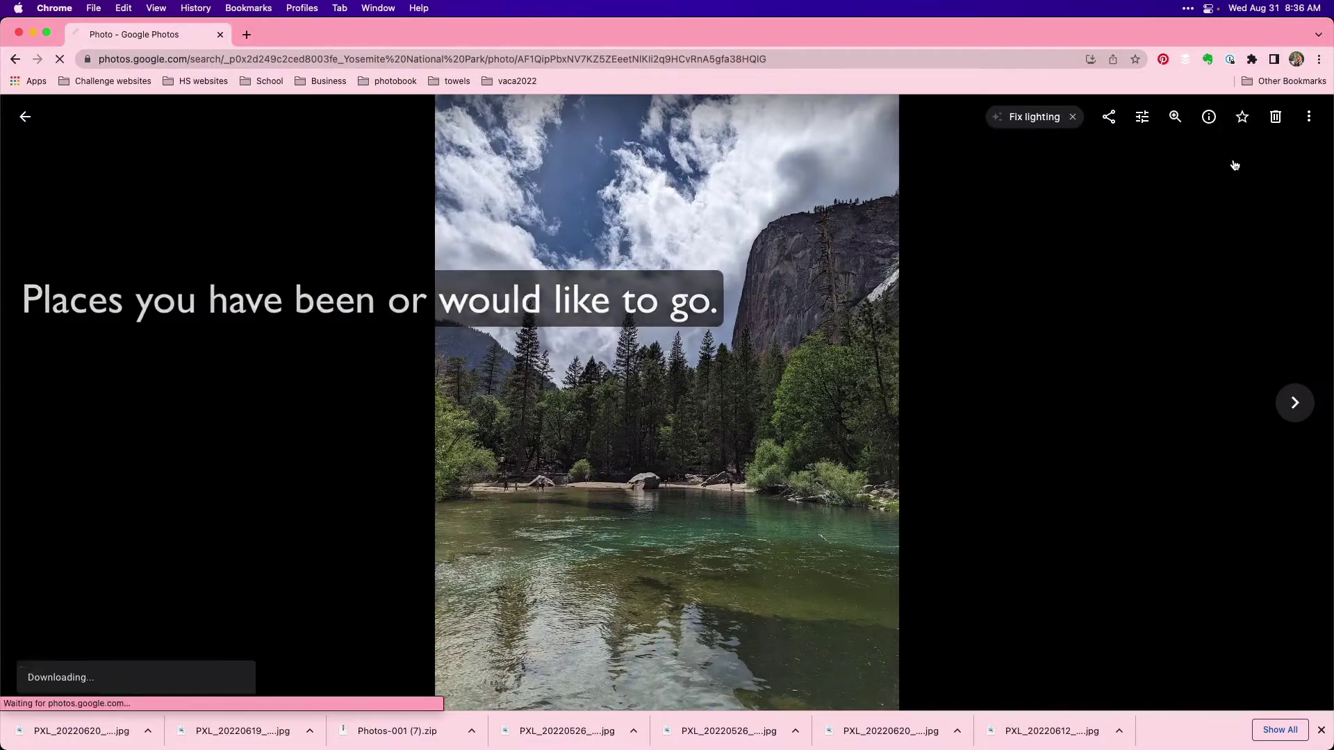
pyautogui.click(25, 116)
# Search for drawings and download seven selected portrait drawings together.
pyautogui.click(479, 116)
pyautogui.write('drawings')
pyautogui.press('Return')
pyautogui.scroll(-10, 666, 417)
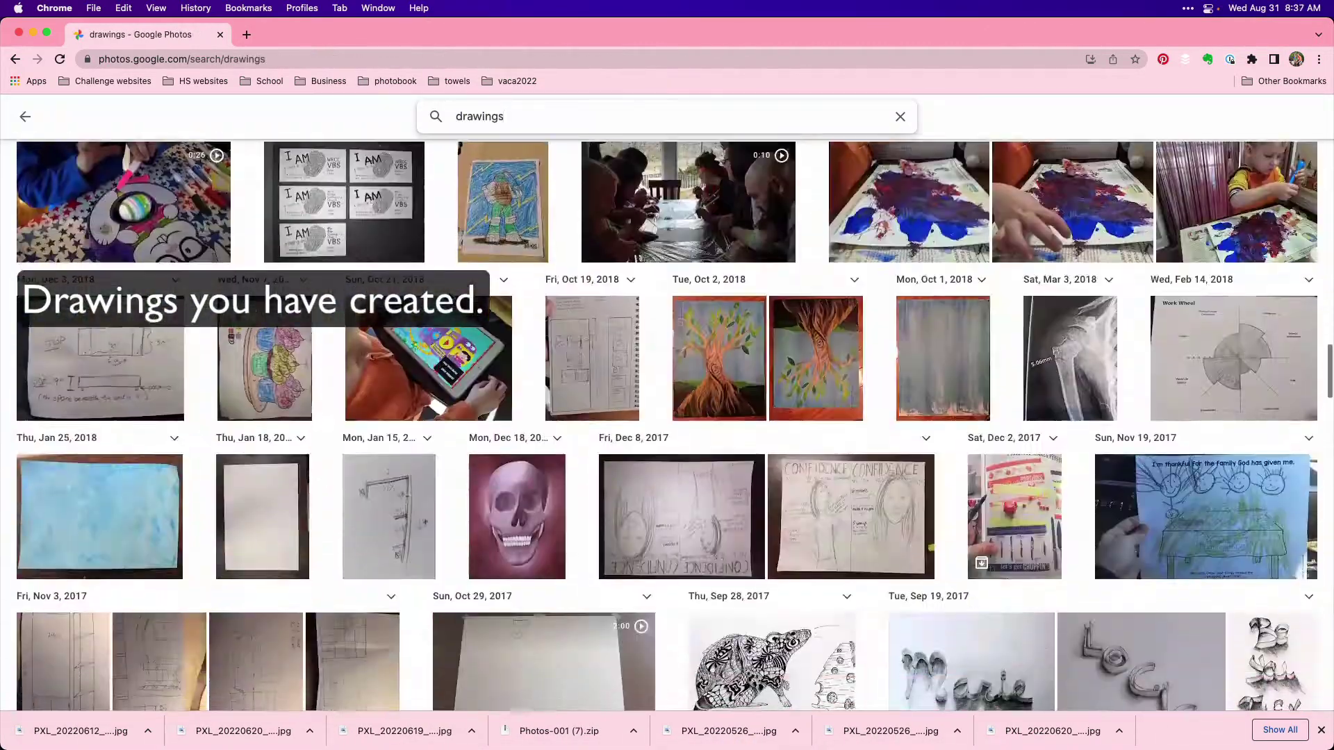
pyautogui.scroll(-7, 667, 417)
pyautogui.click(130, 480)
pyautogui.click(435, 480)
pyautogui.click(633, 480)
pyautogui.click(1044, 480)
pyautogui.click(1237, 480)
pyautogui.click(218, 640)
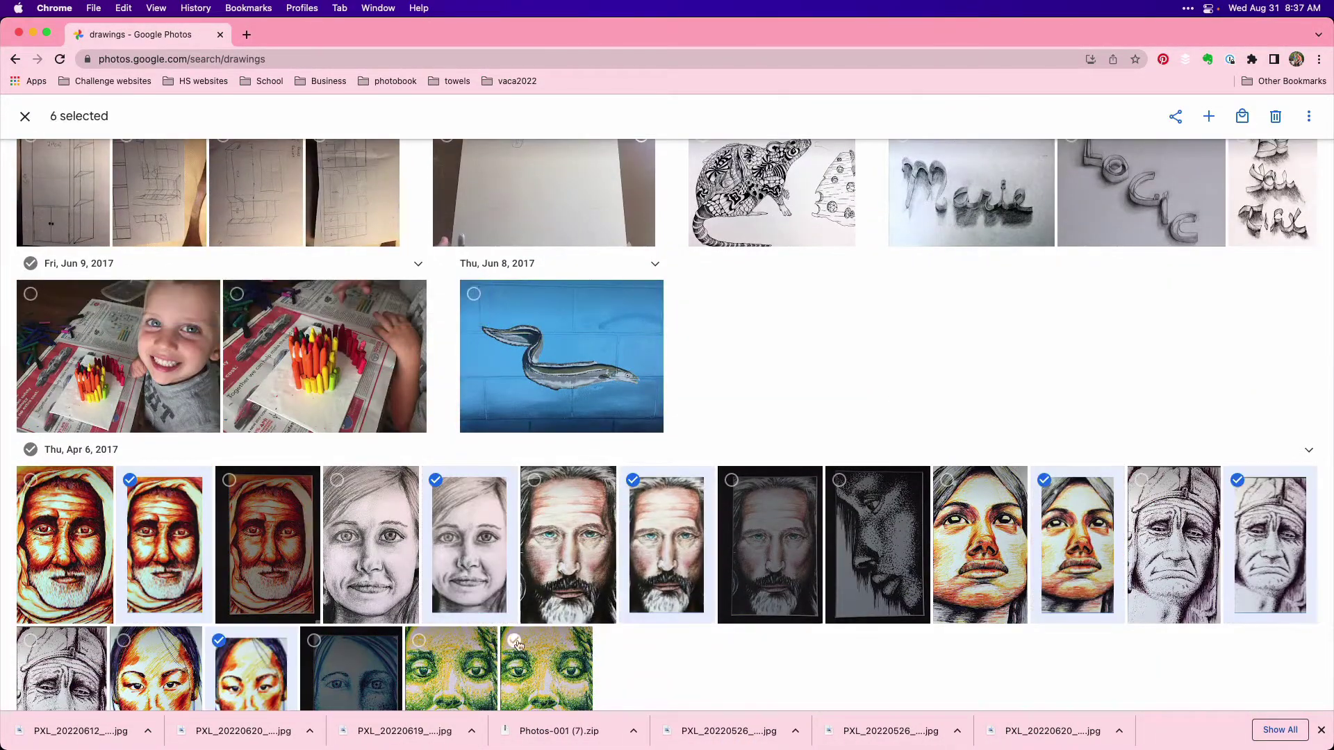
pyautogui.click(515, 642)
pyautogui.click(1308, 116)
pyautogui.click(1223, 218)
# Search for water and download the river photo.
pyautogui.click(425, 104)
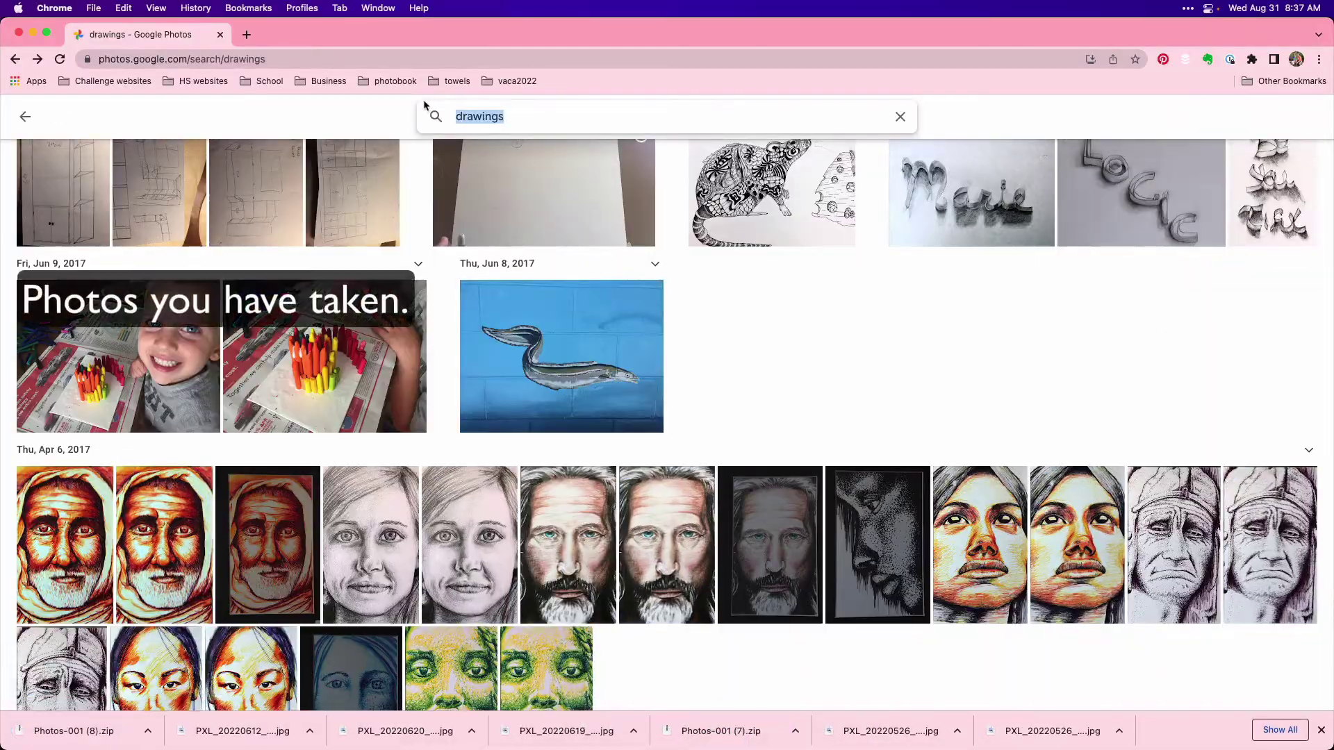
pyautogui.write('water')
pyautogui.press('Return')
pyautogui.scroll(-15, 411, 486)
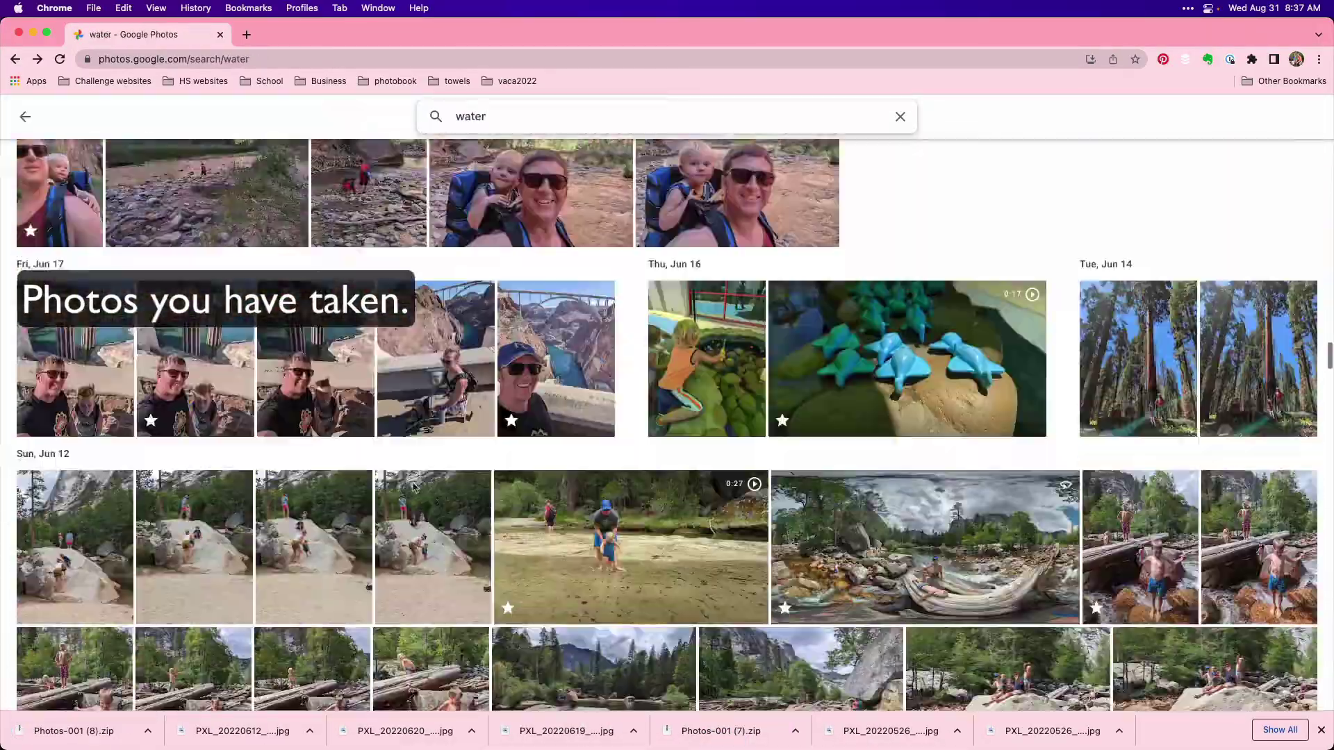
pyautogui.scroll(-5, 413, 487)
pyautogui.click(247, 382)
pyautogui.click(1308, 116)
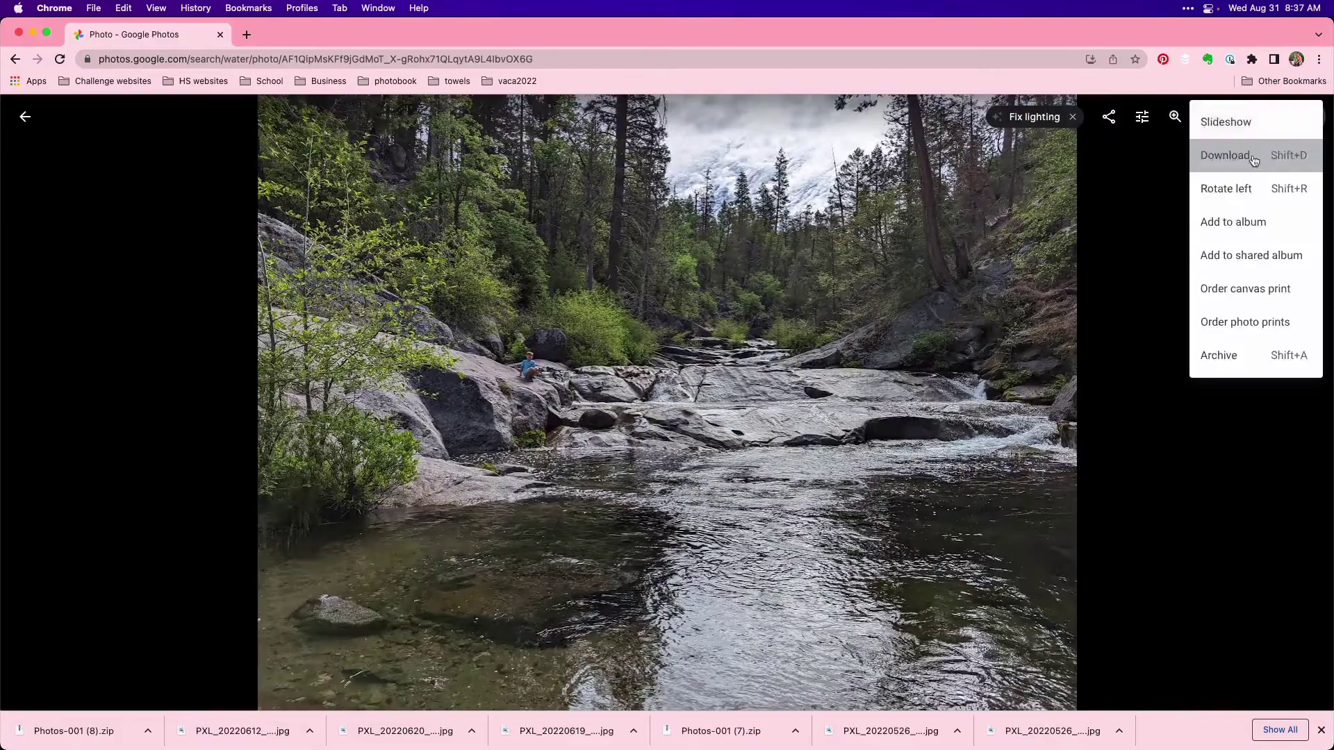
pyautogui.click(1226, 155)
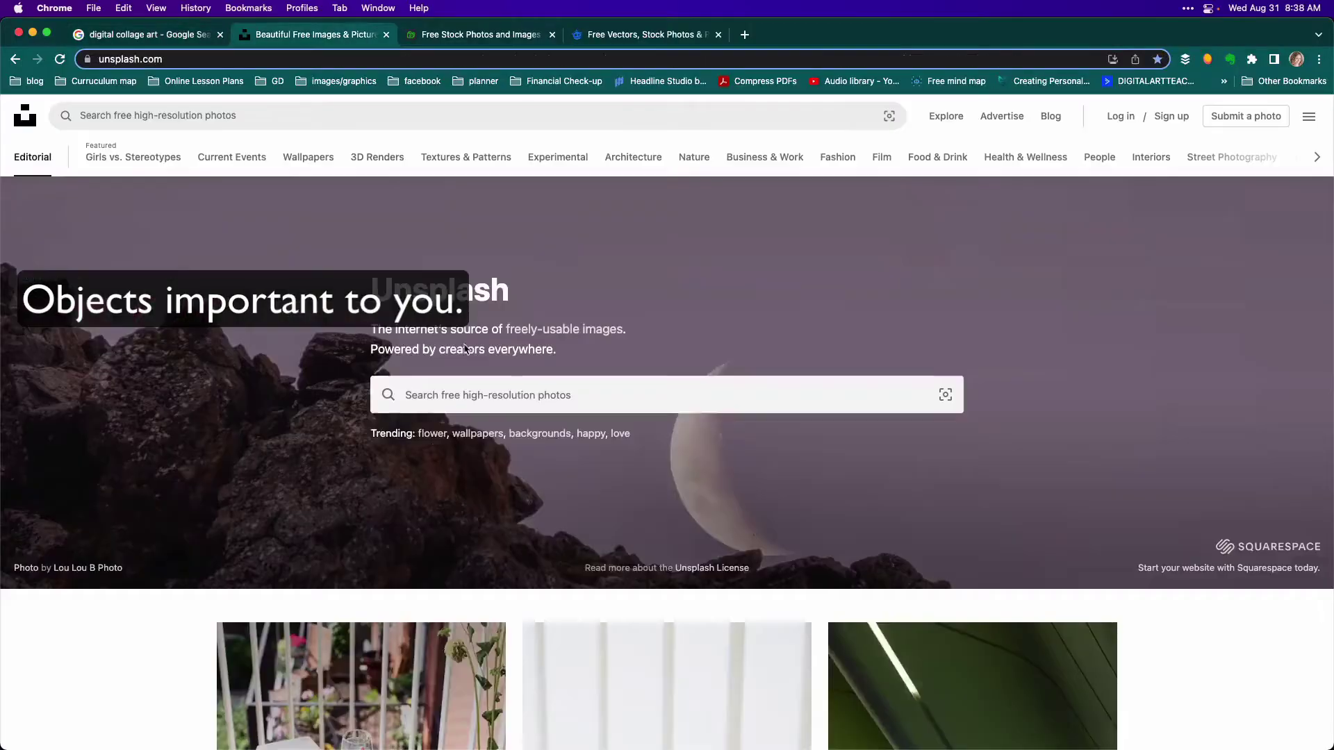
# Search Unsplash for paintbrush and get the hand-holding-a-paintbrush photo.
pyautogui.write('paint')
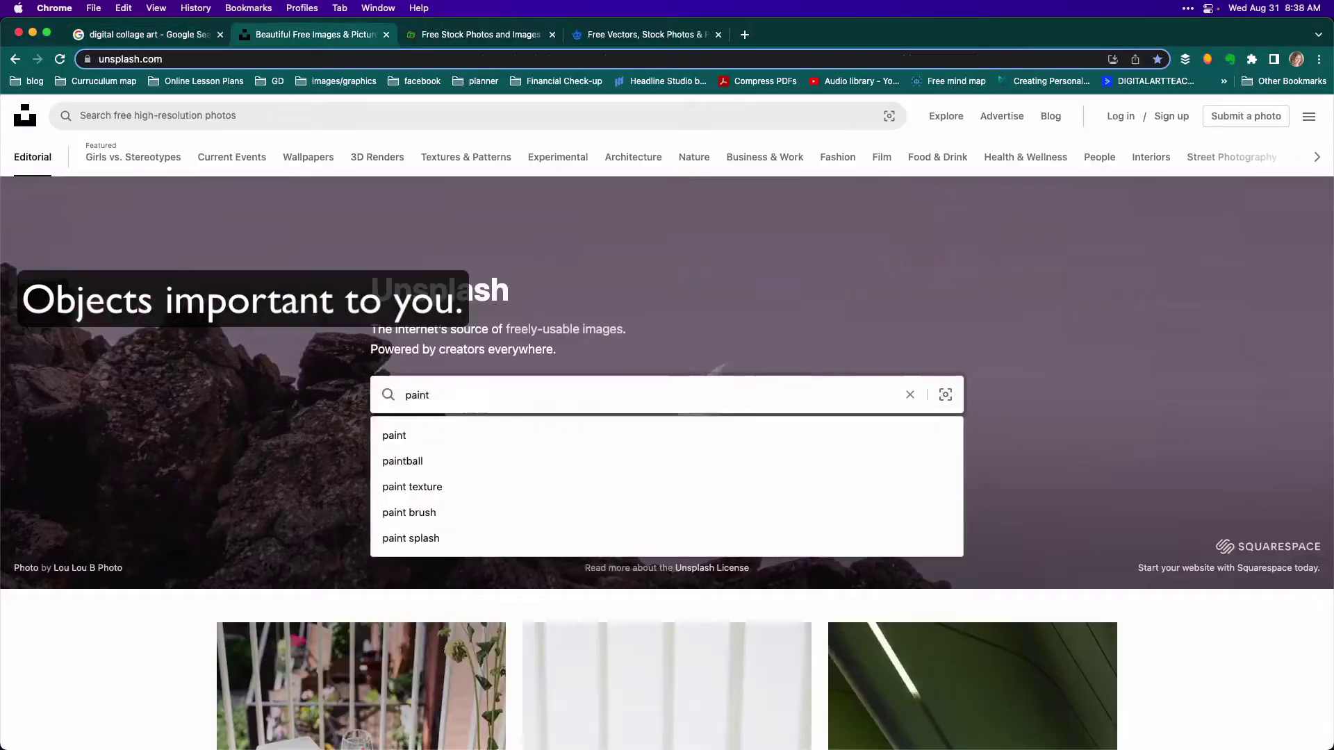
pyautogui.write('brush')
pyautogui.press('Return')
pyautogui.scroll(-4, 396, 566)
pyautogui.click(396, 566)
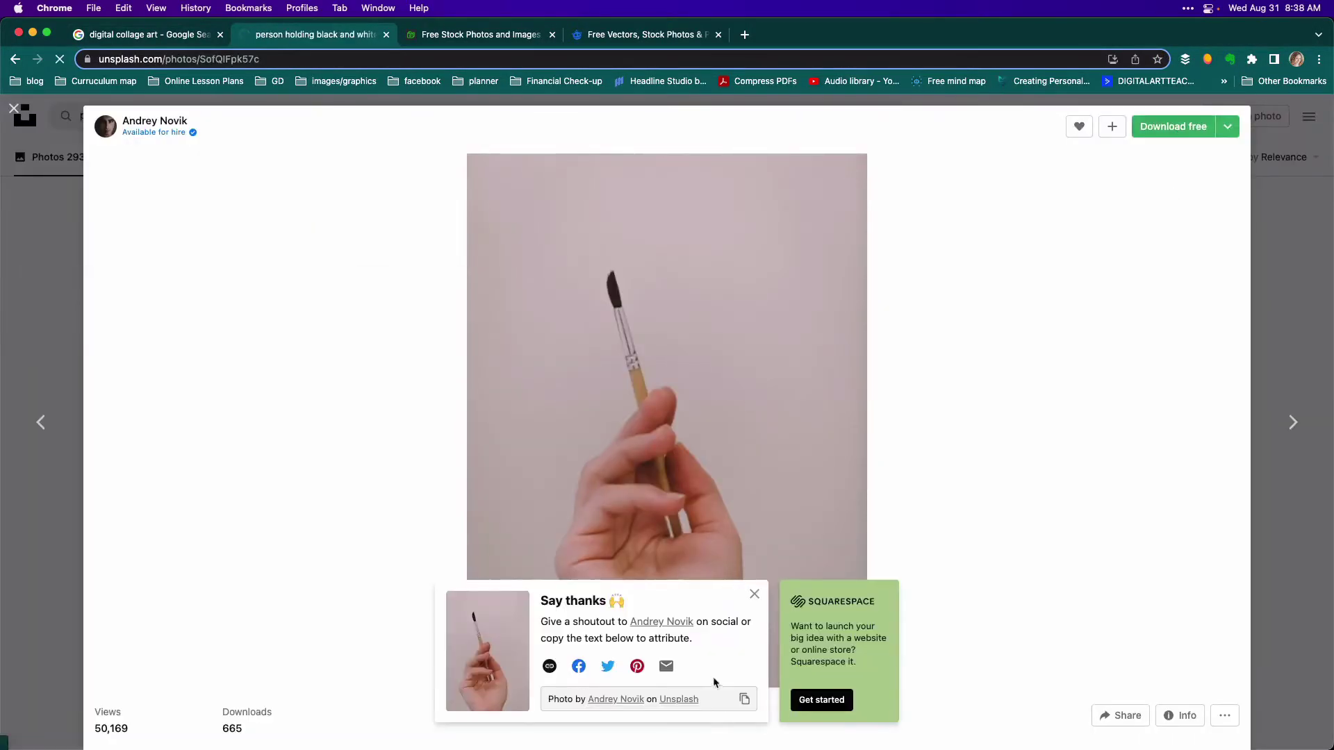
pyautogui.press('Escape')
# Search Unsplash for guitar and download the acoustic guitar photo.
pyautogui.doubleClick(104, 115)
pyautogui.write('guitar')
pyautogui.press('Return')
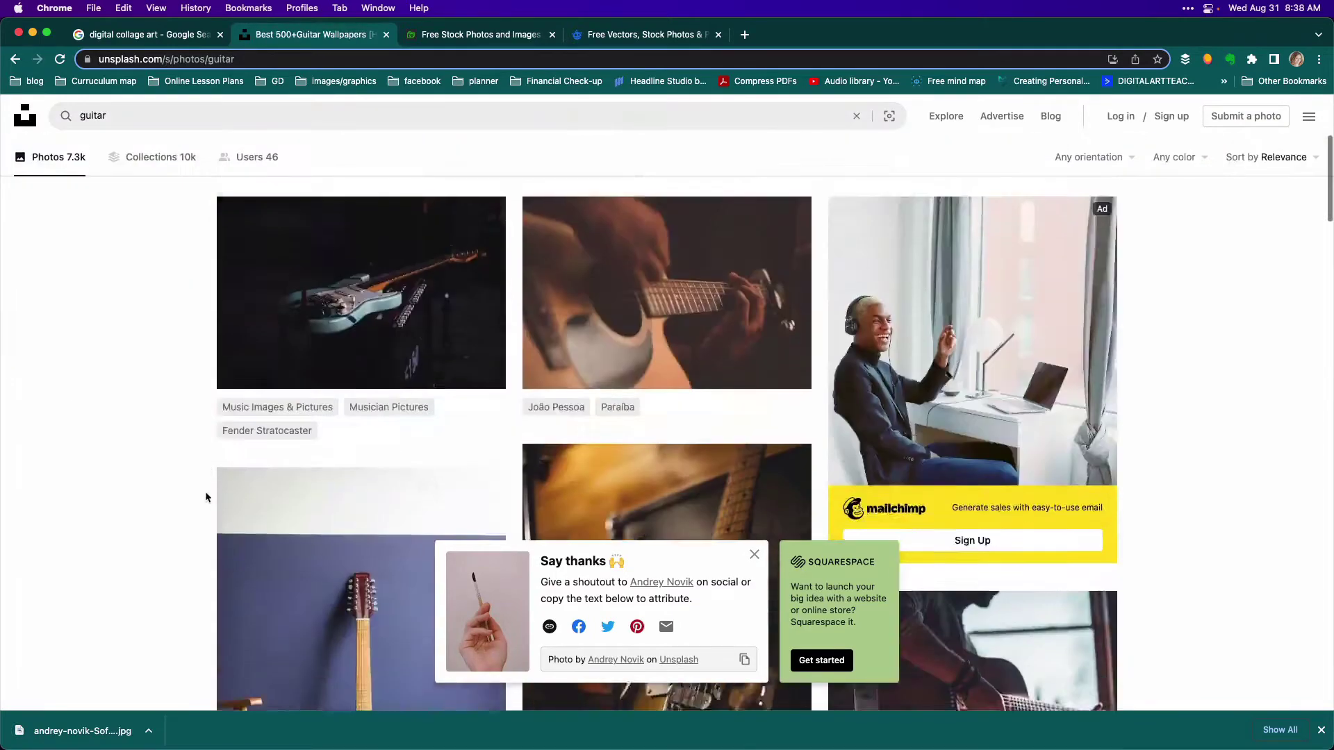
pyautogui.click(292, 556)
pyautogui.click(1176, 125)
# Replace the guitar search term to begin a music note search.
pyautogui.press('Escape')
pyautogui.doubleClick(93, 116)
pyautogui.write('musc')
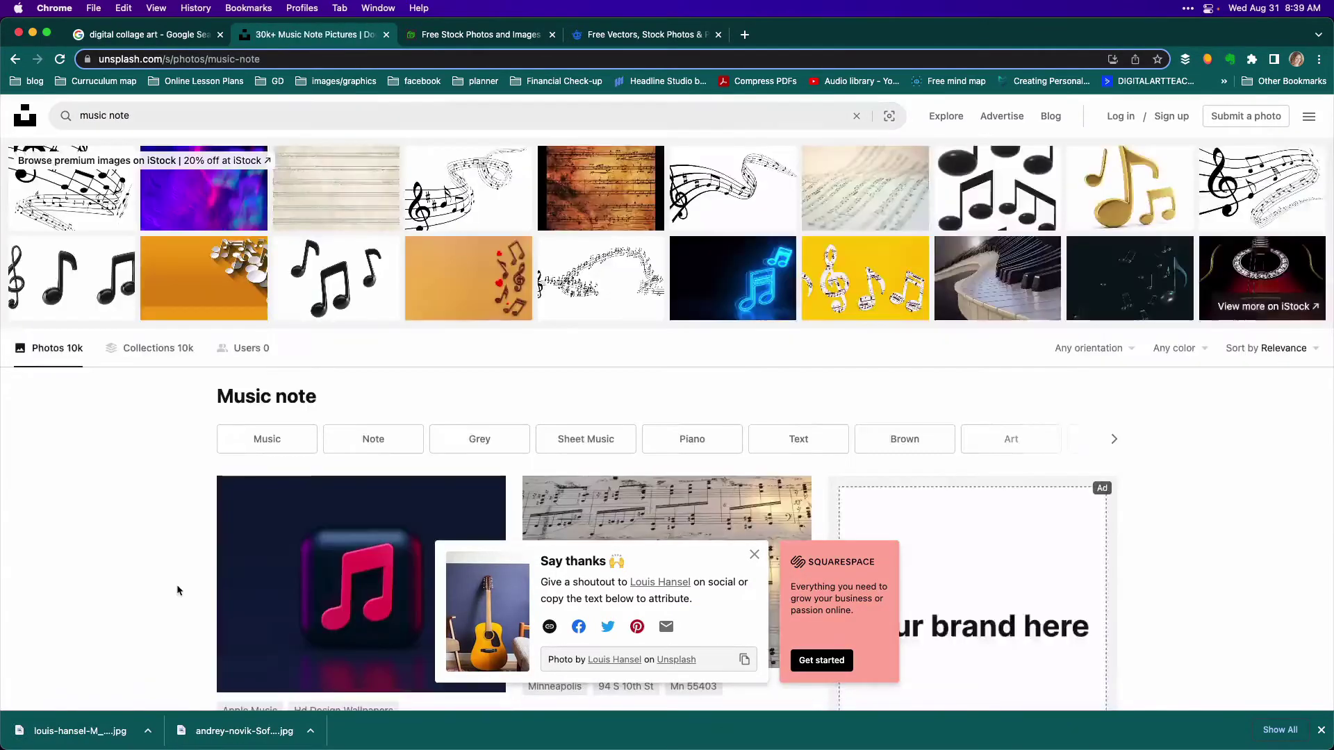
pyautogui.scroll(-5, 664, 613)
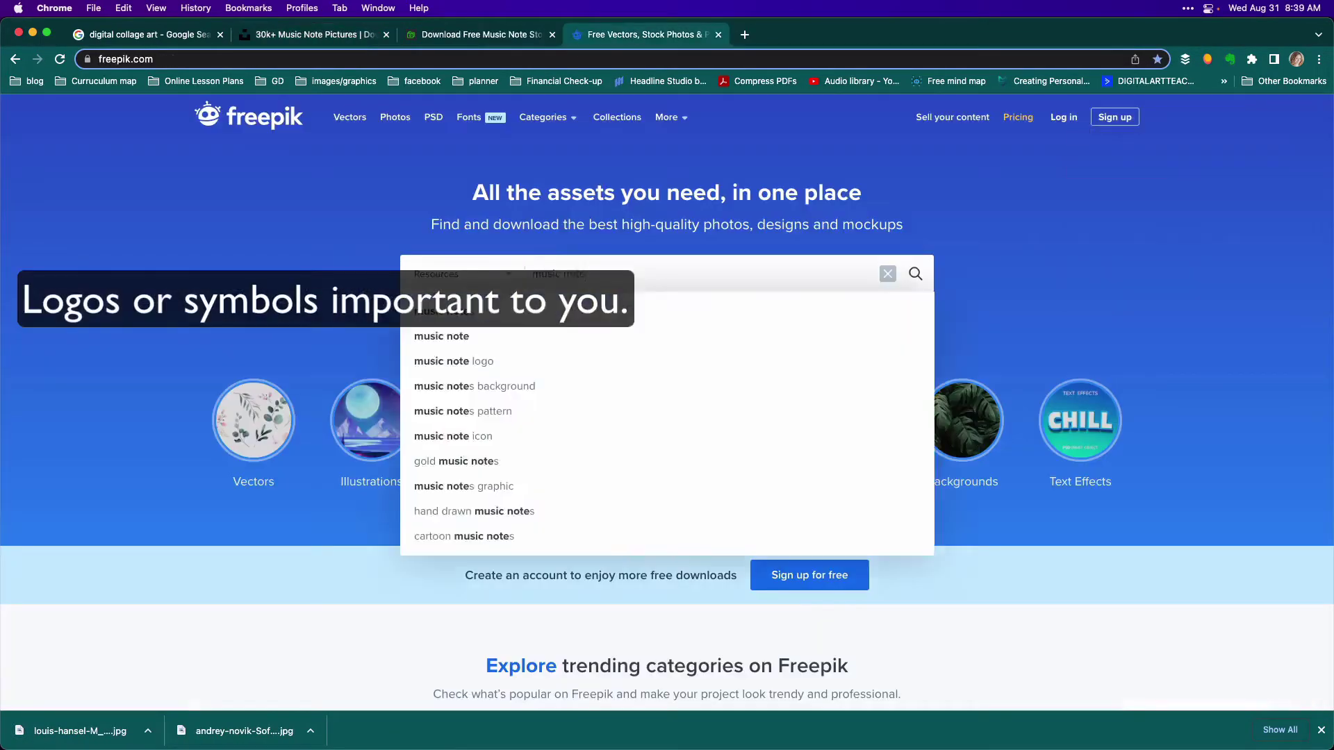
# Search Freepik for music note and download the Collection of musical notes vector zip.
pyautogui.press('Return')
pyautogui.click(361, 417)
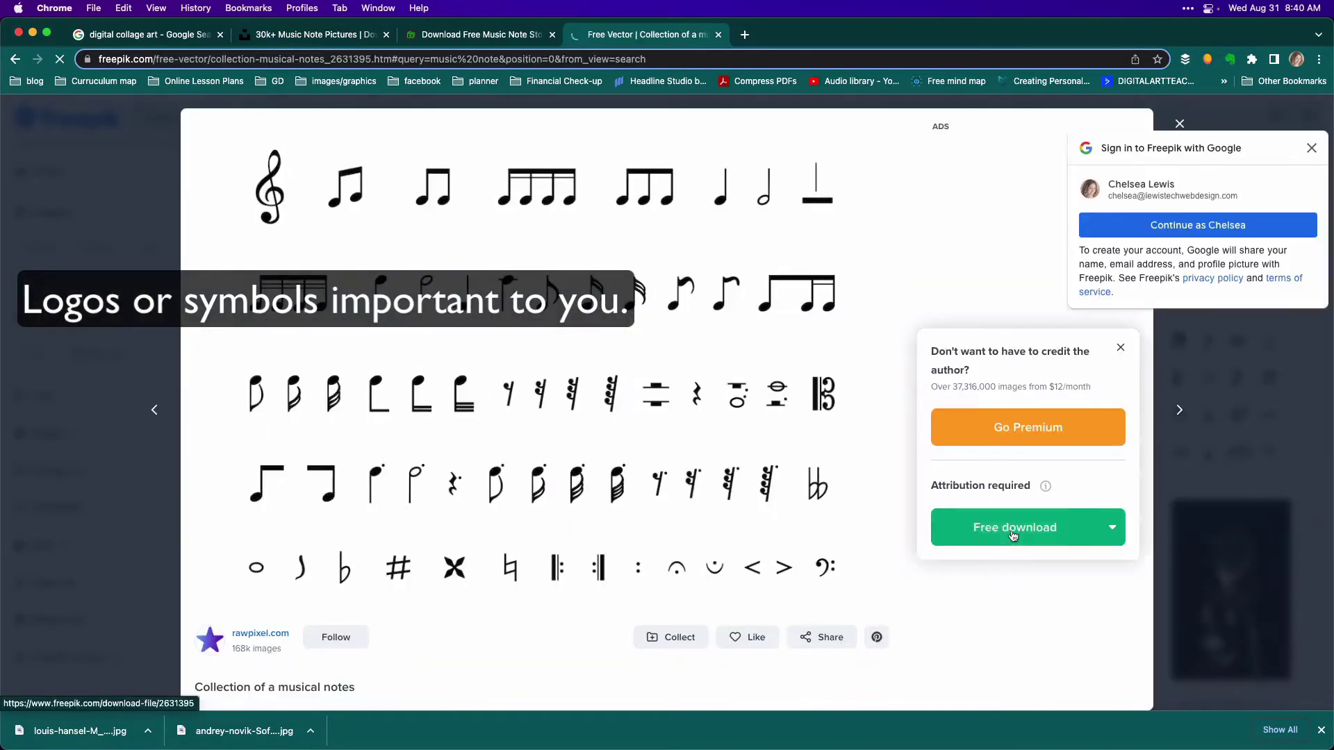
pyautogui.click(1013, 532)
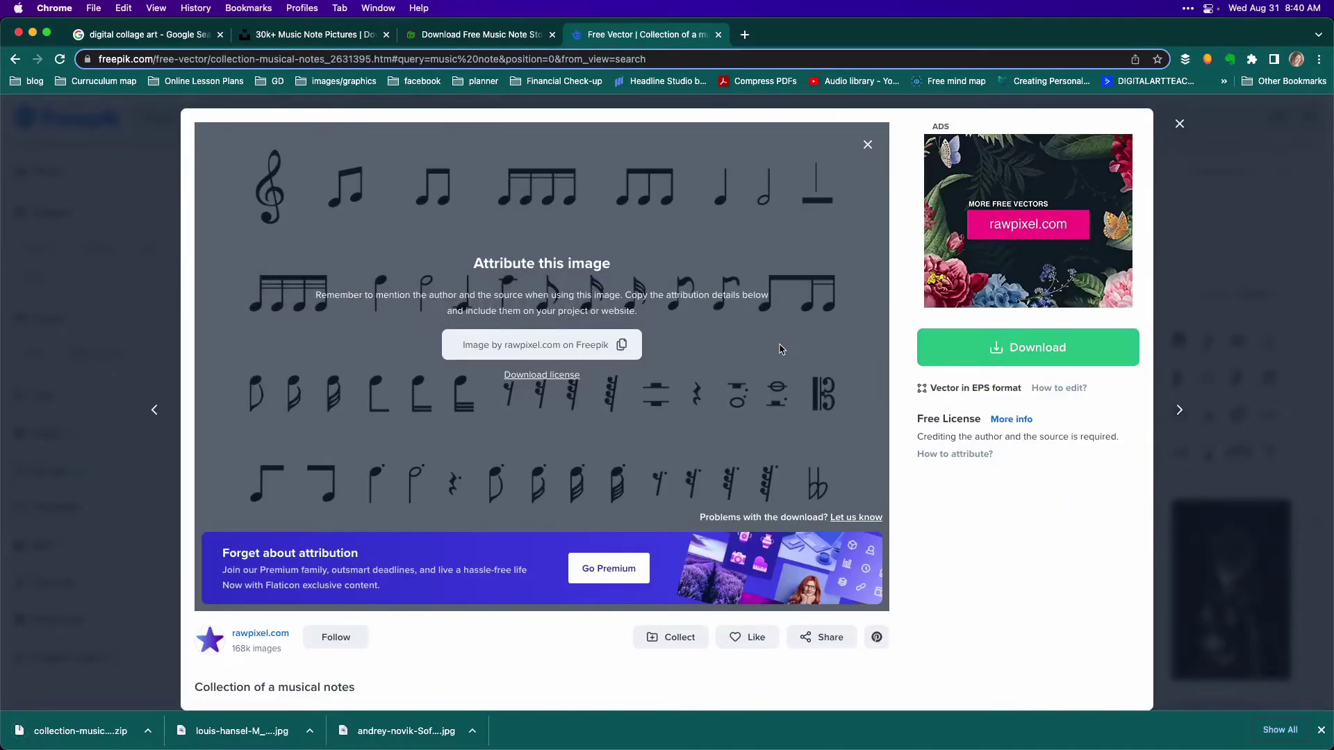